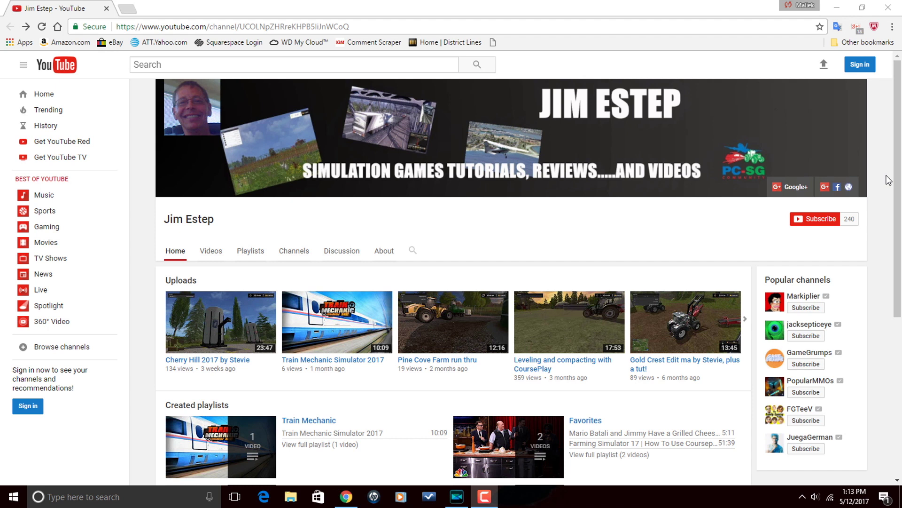
Search the Start menu for 'folder' and open the 'Show hidden files and folders' best match
{"action": "scroll", "coordinate": [896, 183], "scroll_direction": "down", "scroll_amount": 3}
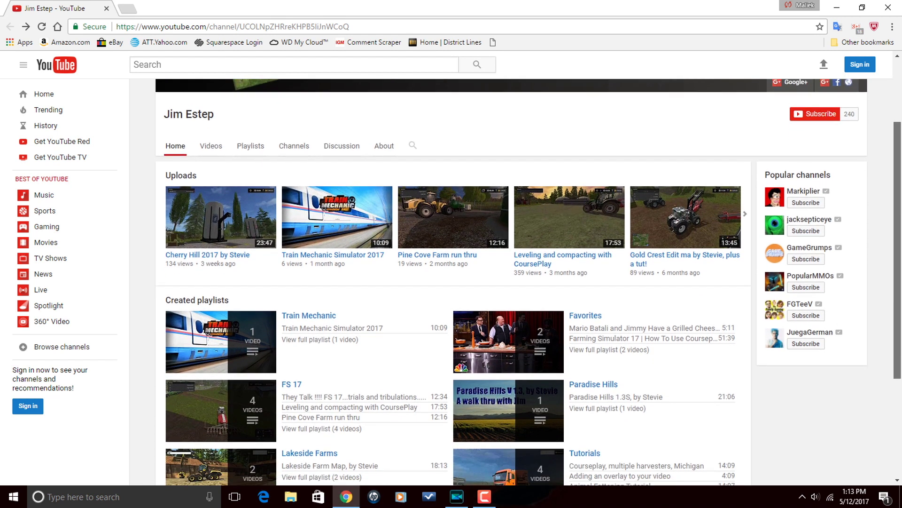
{"action": "scroll", "coordinate": [529, 285], "scroll_direction": "down", "scroll_amount": 3}
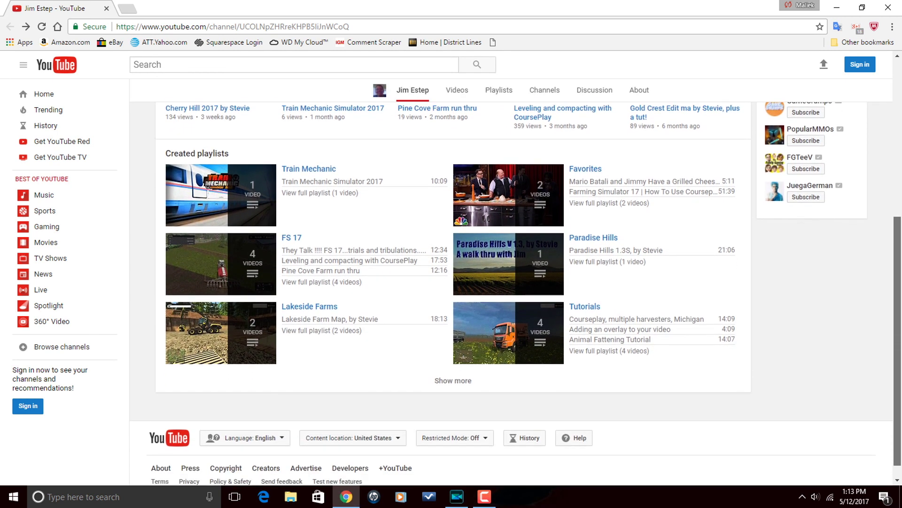
{"action": "scroll", "coordinate": [529, 285], "scroll_direction": "down", "scroll_amount": 1}
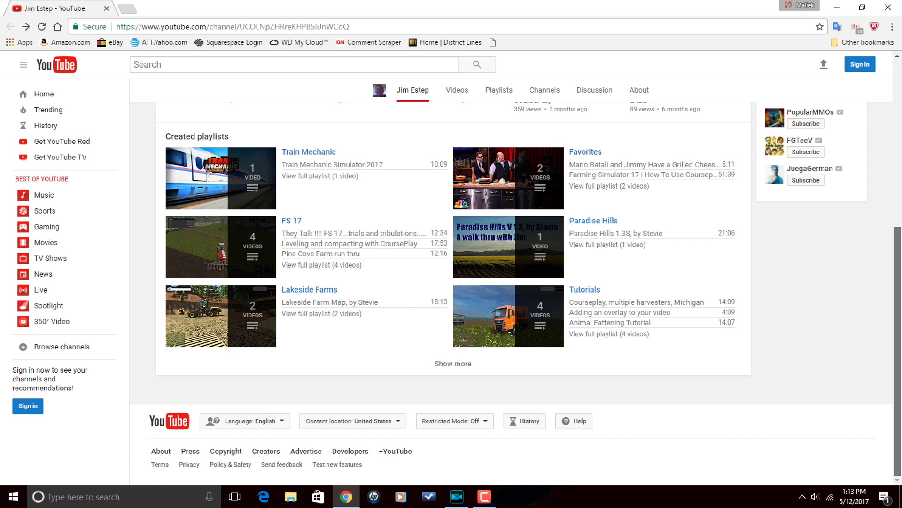
{"action": "scroll", "coordinate": [892, 258], "scroll_direction": "up", "scroll_amount": 6}
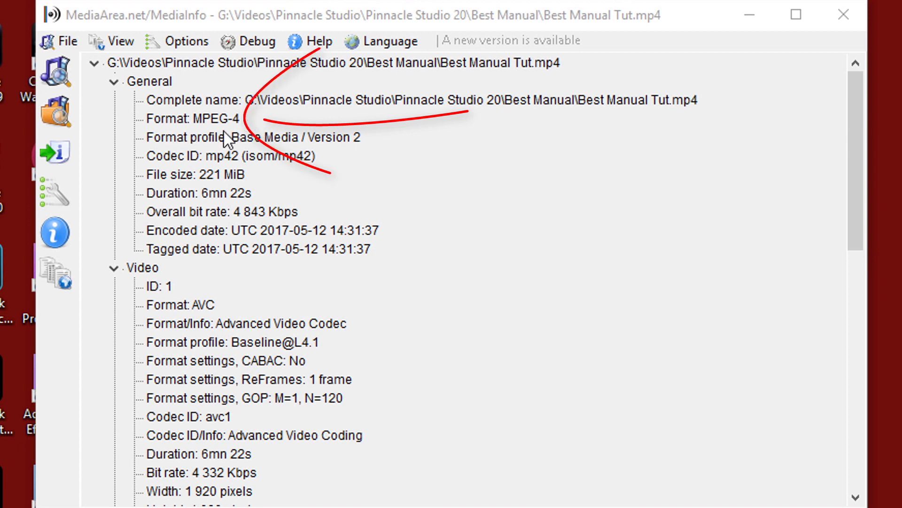
{"action": "scroll", "coordinate": [505, 264], "scroll_direction": "down", "scroll_amount": 1}
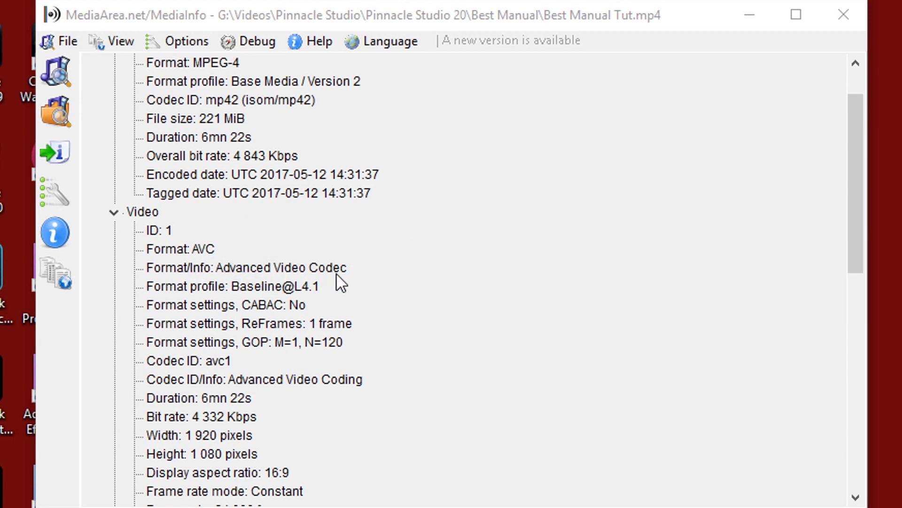
{"action": "scroll", "coordinate": [446, 274], "scroll_direction": "down", "scroll_amount": 8}
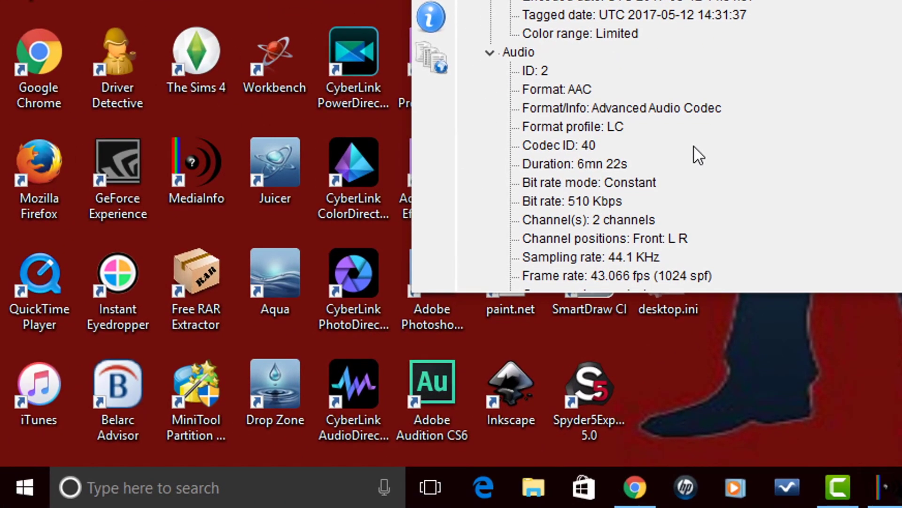
{"action": "left_click", "coordinate": [213, 487]}
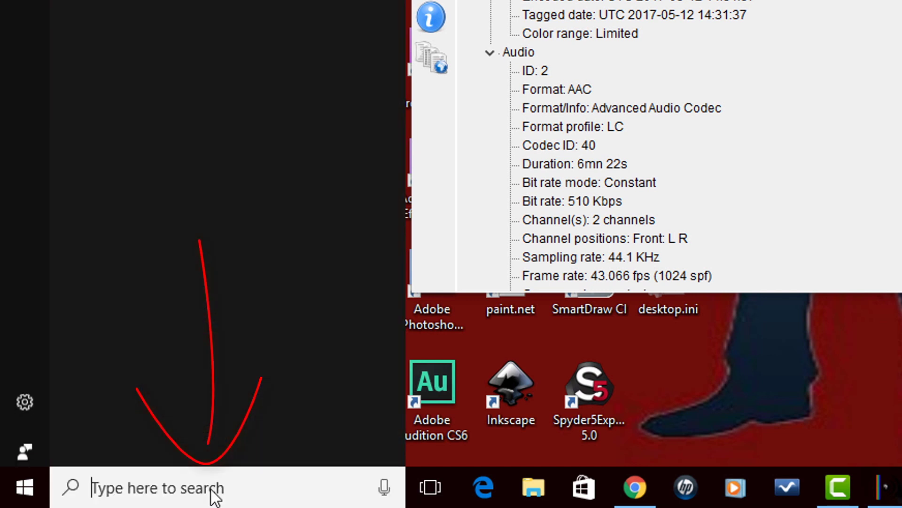
{"action": "type", "text": "folder"}
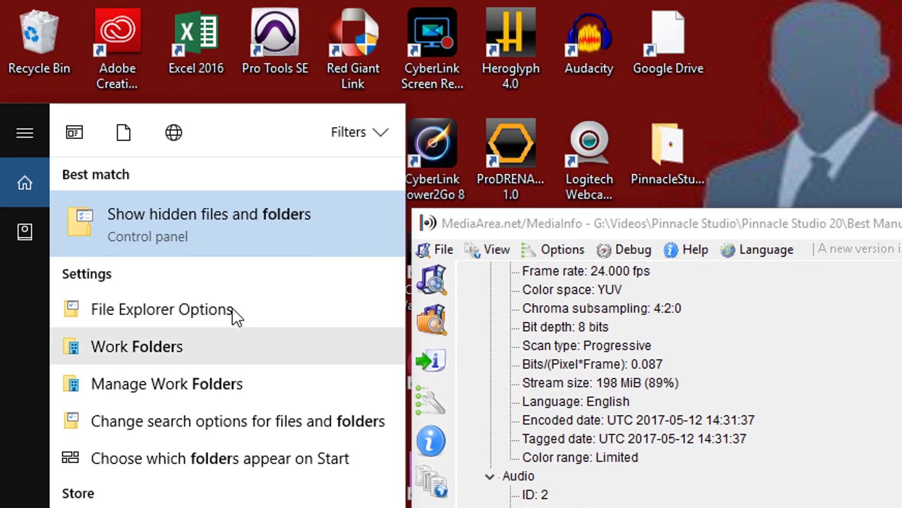
{"action": "left_click", "coordinate": [214, 230]}
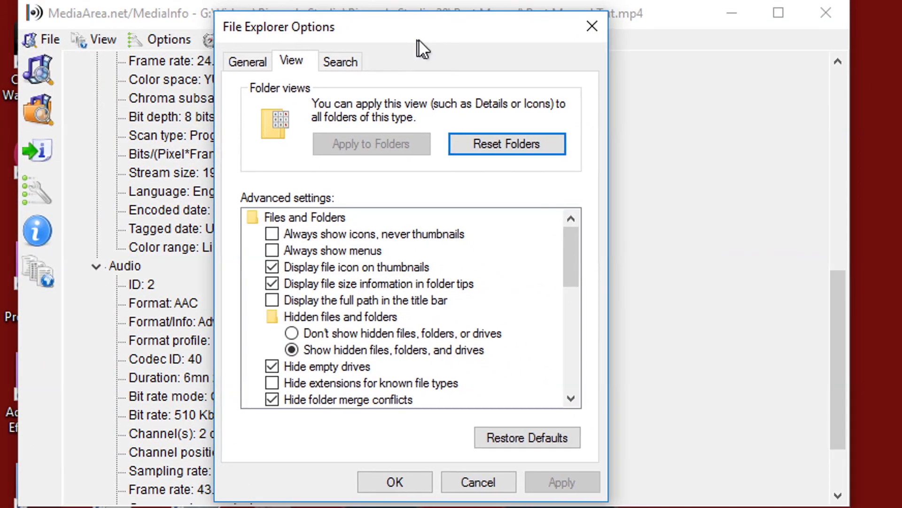
Confirm 'Show hidden files, folders, and drives' with OK and return to the browser
{"action": "left_click_drag", "start_coordinate": [418, 40], "coordinate": [436, 41]}
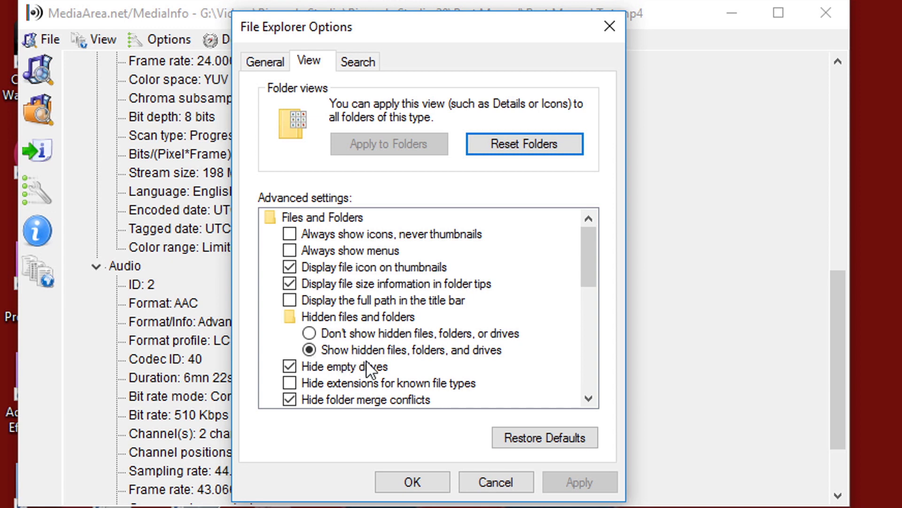
{"action": "left_click", "coordinate": [433, 484]}
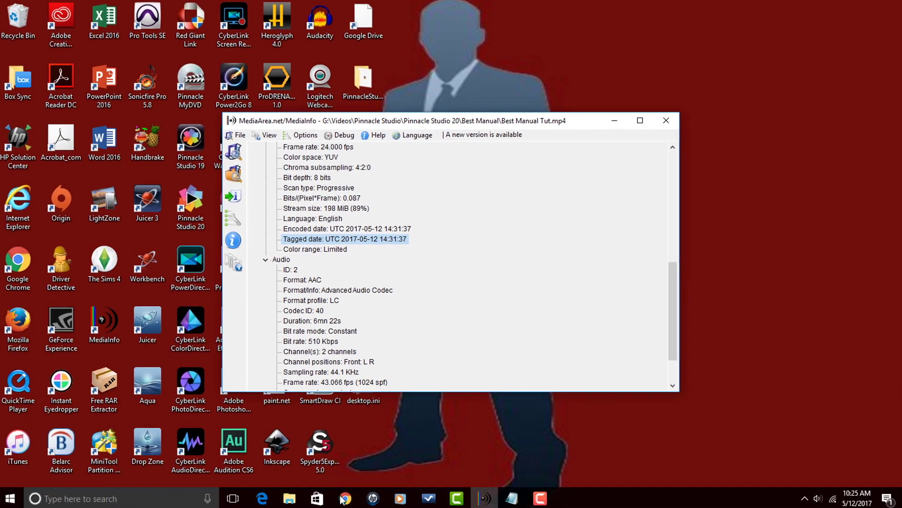
{"action": "left_click", "coordinate": [345, 497]}
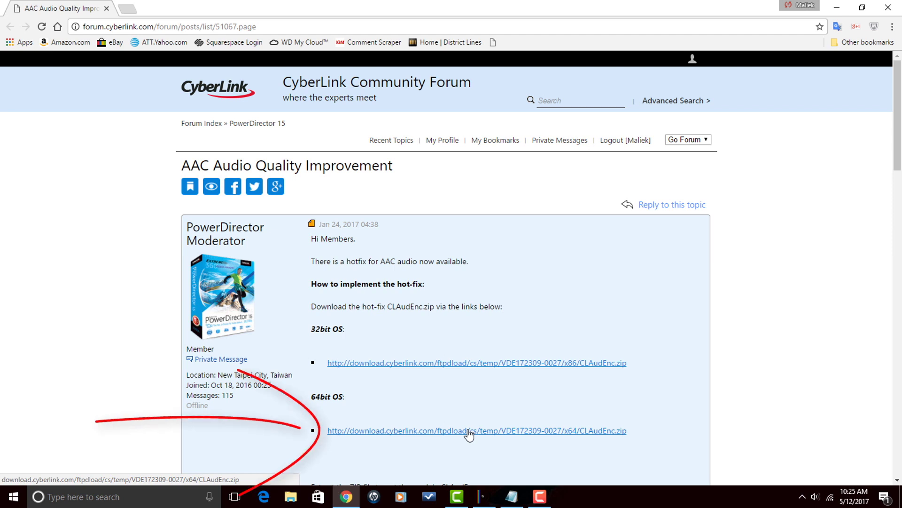
{"action": "left_click", "coordinate": [469, 431]}
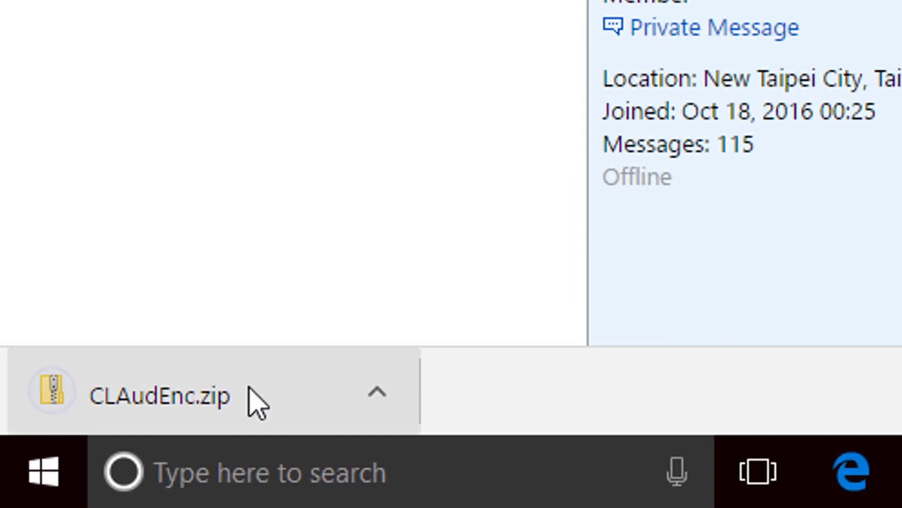
Show the downloaded CLAudEnc.zip in its Downloads folder on Storage (E:)
{"action": "left_click", "coordinate": [376, 393]}
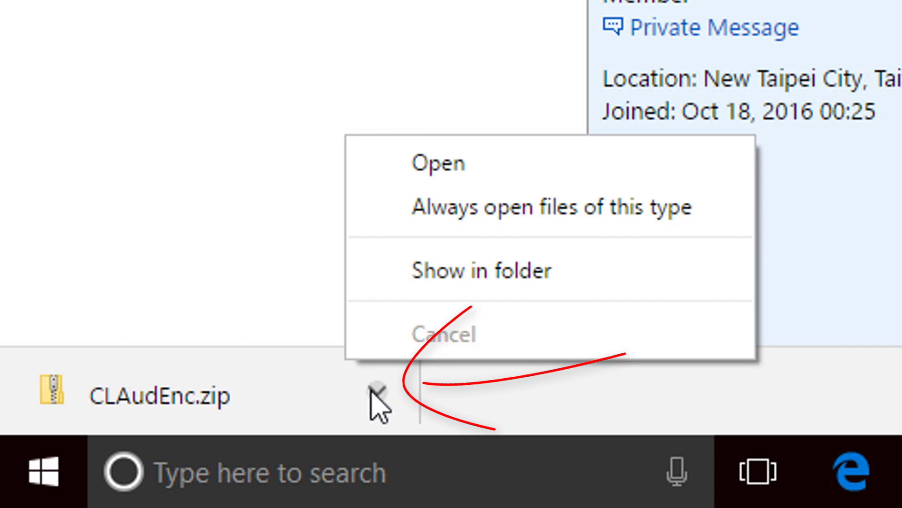
{"action": "left_click", "coordinate": [498, 274]}
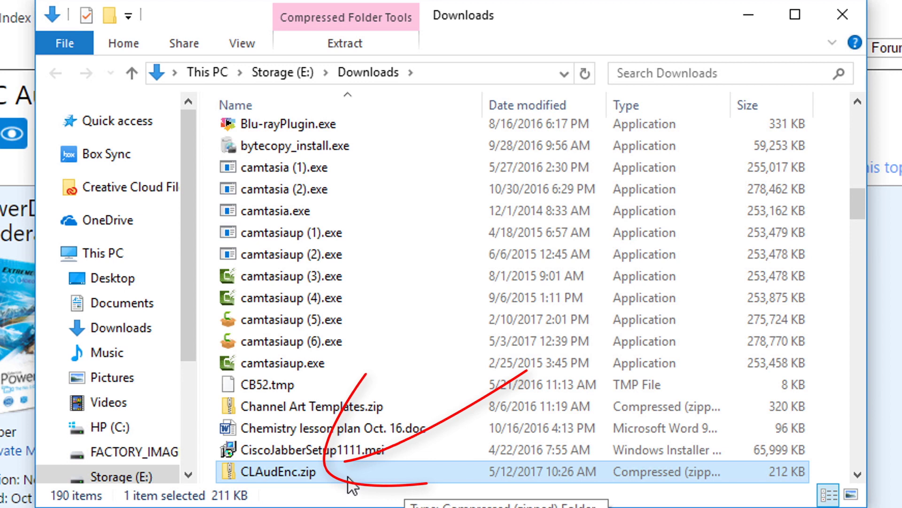
Open the CLAudEnc.zip archive and copy the CLAudEnc.ax file inside it
{"action": "double_click", "coordinate": [308, 469]}
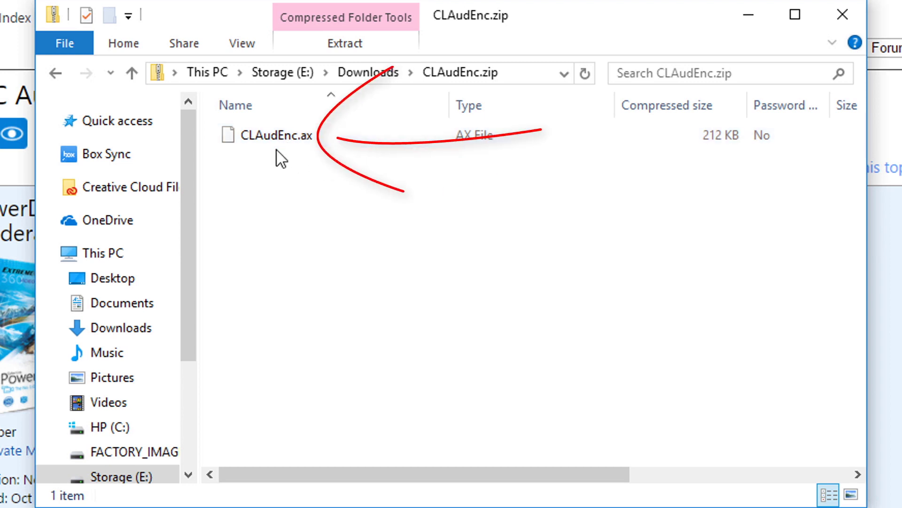
{"action": "left_click", "coordinate": [266, 136]}
{"action": "right_click", "coordinate": [267, 136]}
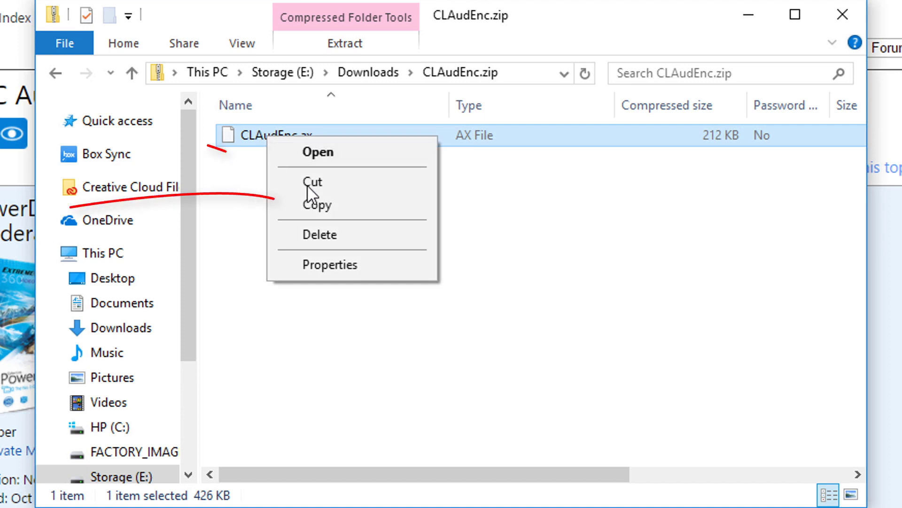
{"action": "left_click", "coordinate": [332, 206]}
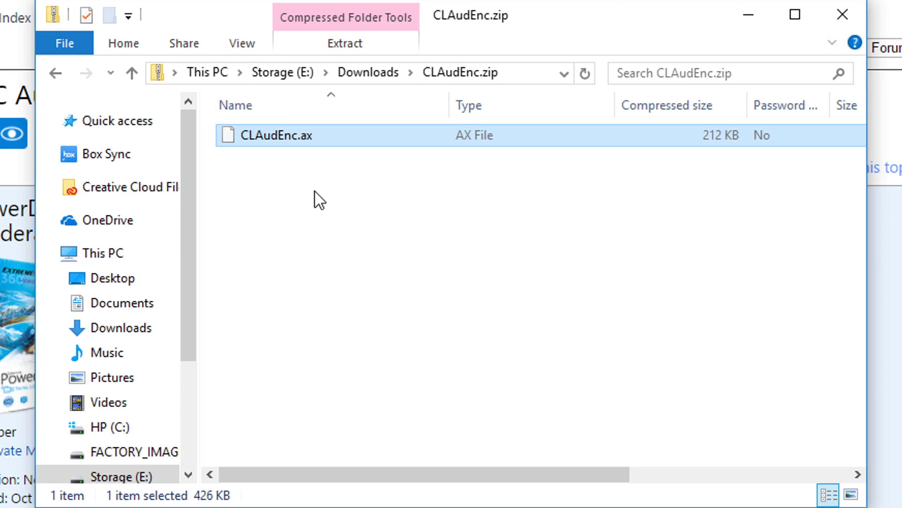
Browse from HP (C:) through Program Files, CyberLink and PowerDirector15 into the runtime folder
{"action": "left_click", "coordinate": [109, 429]}
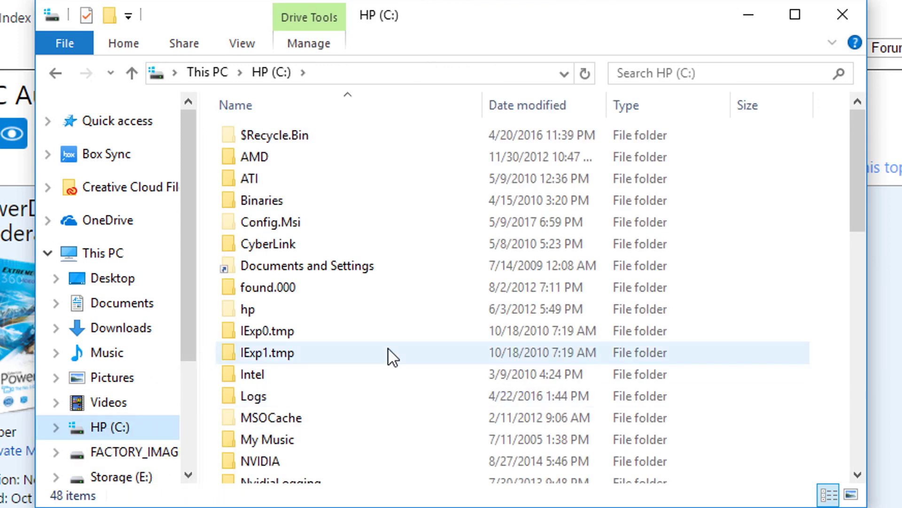
{"action": "scroll", "coordinate": [406, 339], "scroll_direction": "down", "scroll_amount": 3}
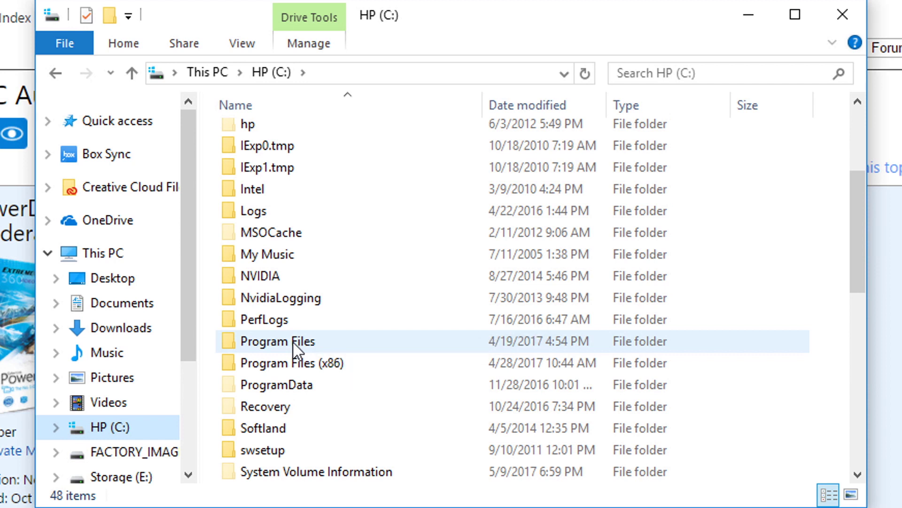
{"action": "double_click", "coordinate": [293, 341]}
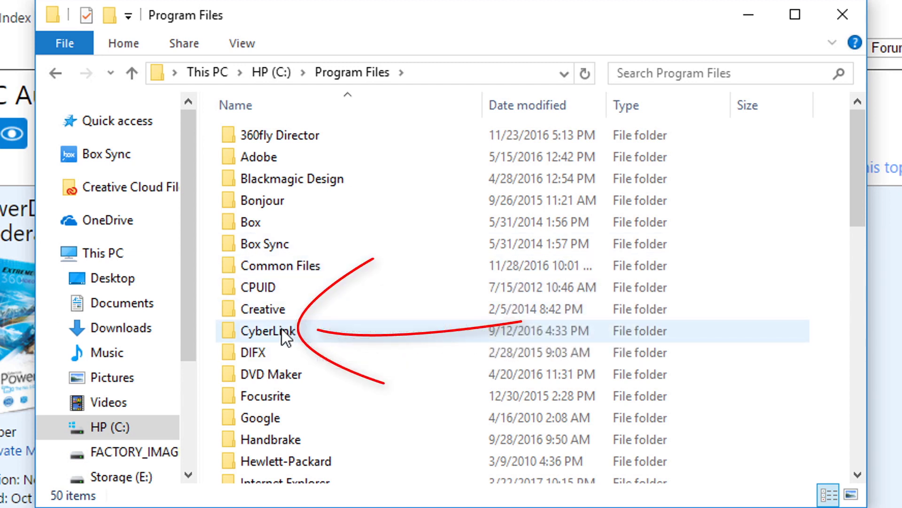
{"action": "mouse_move", "coordinate": [285, 337]}
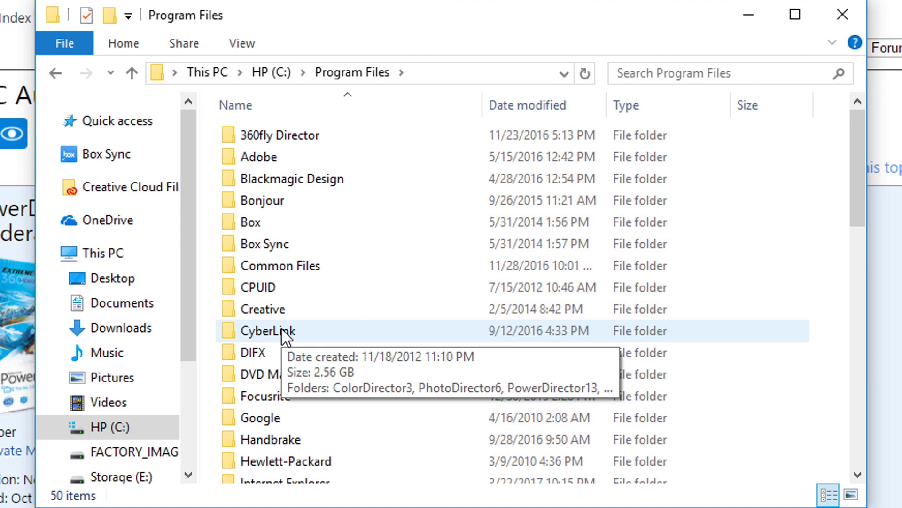
{"action": "double_click", "coordinate": [282, 330]}
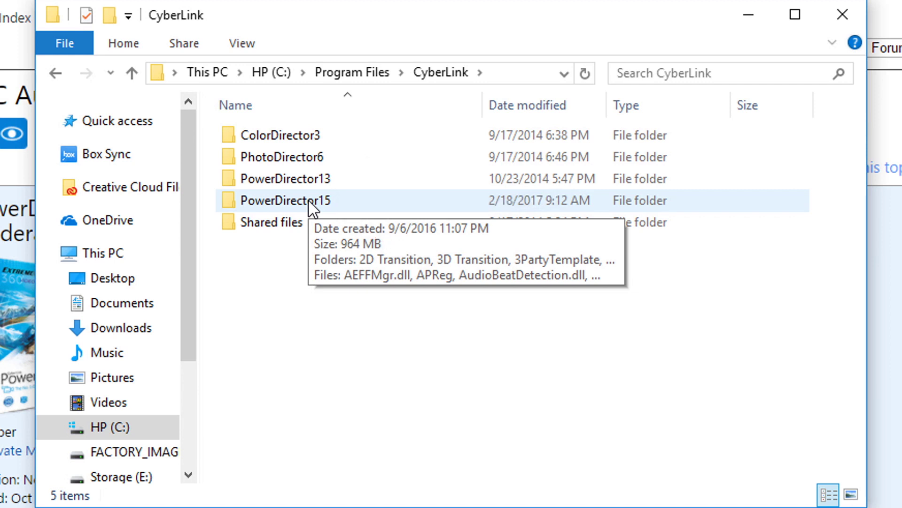
{"action": "double_click", "coordinate": [308, 201]}
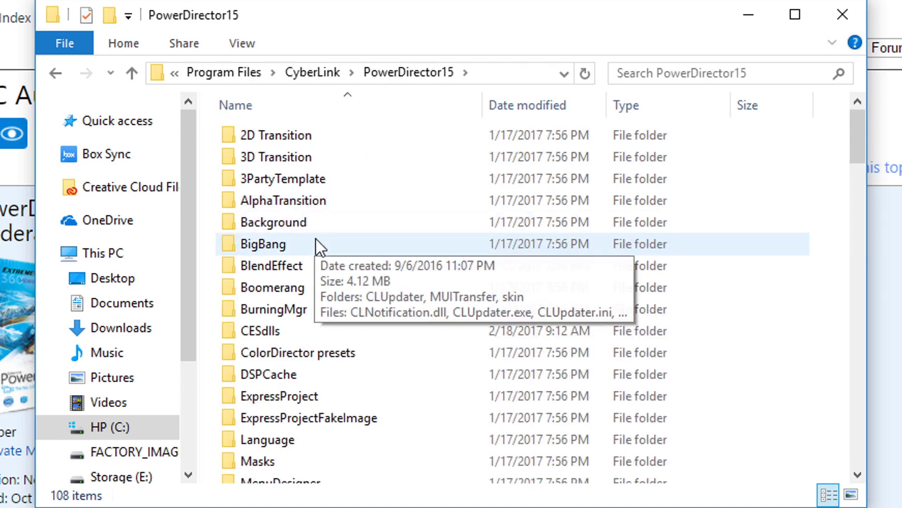
{"action": "scroll", "coordinate": [316, 241], "scroll_direction": "down", "scroll_amount": 6}
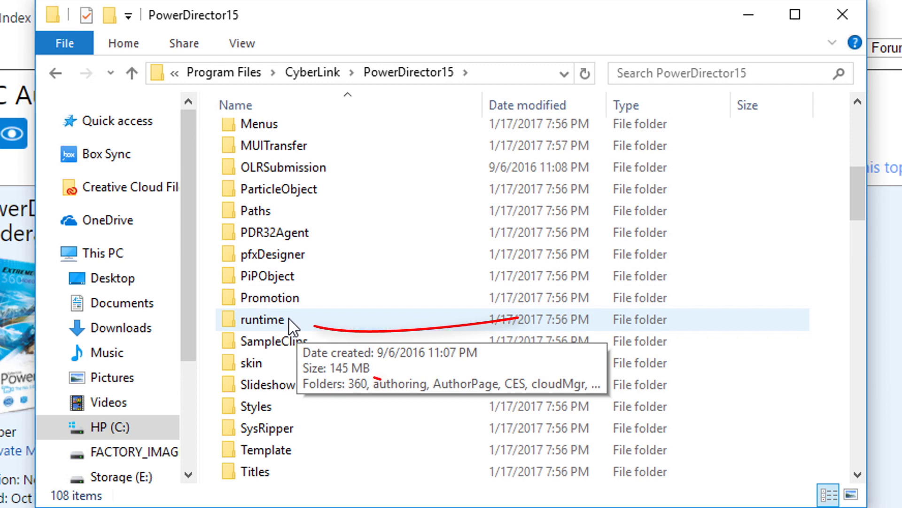
{"action": "double_click", "coordinate": [263, 321]}
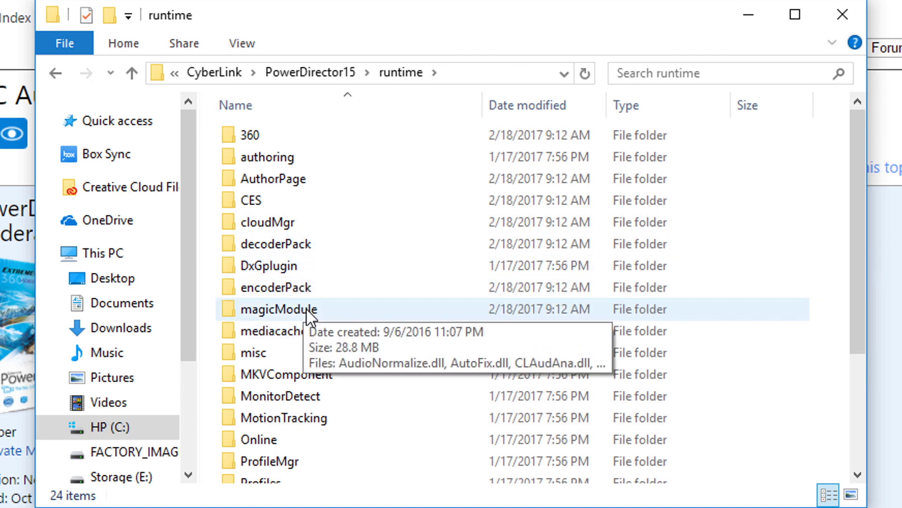
In encoderPack, add 'Backup' to the original file's name, making it CLAudEncBackup.ax
{"action": "double_click", "coordinate": [272, 295]}
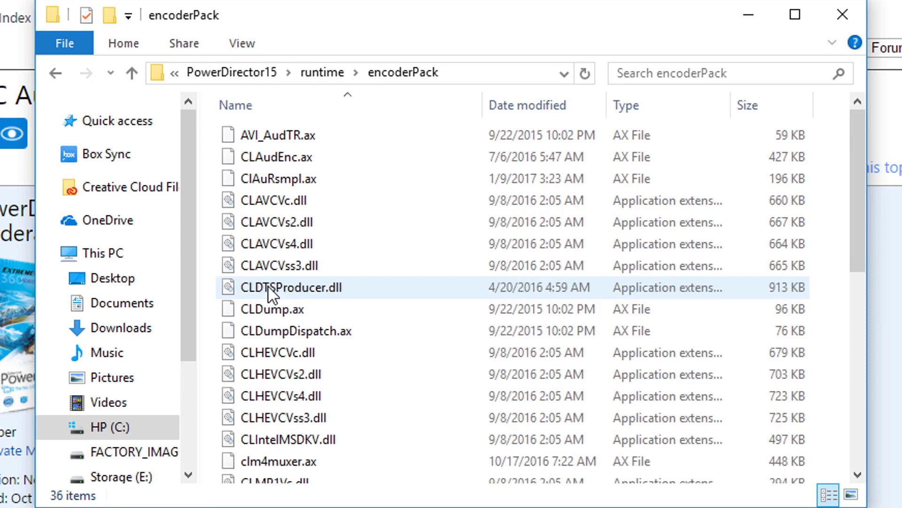
{"action": "right_click", "coordinate": [269, 162]}
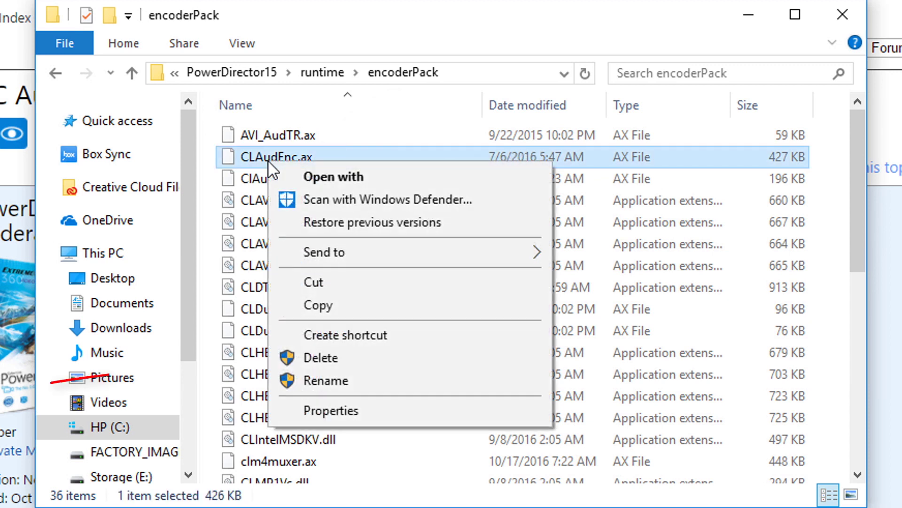
{"action": "left_click", "coordinate": [351, 380]}
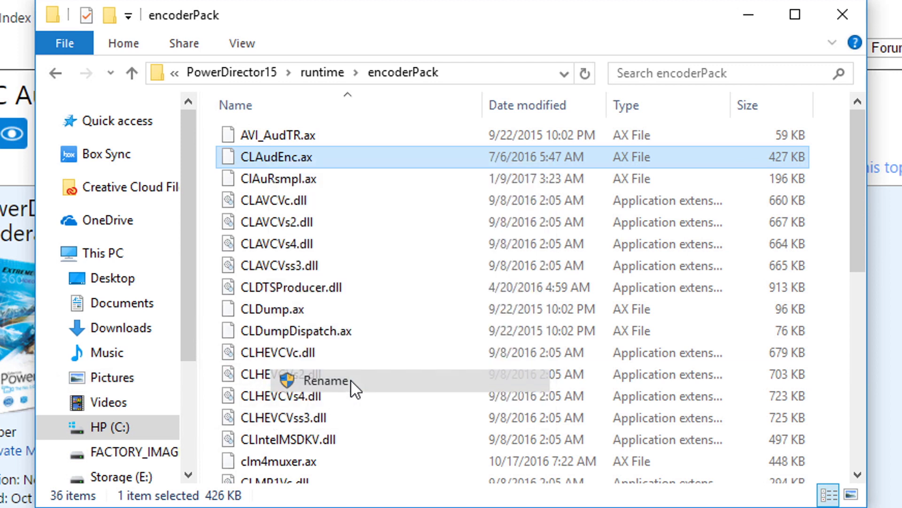
{"action": "left_click", "coordinate": [299, 163]}
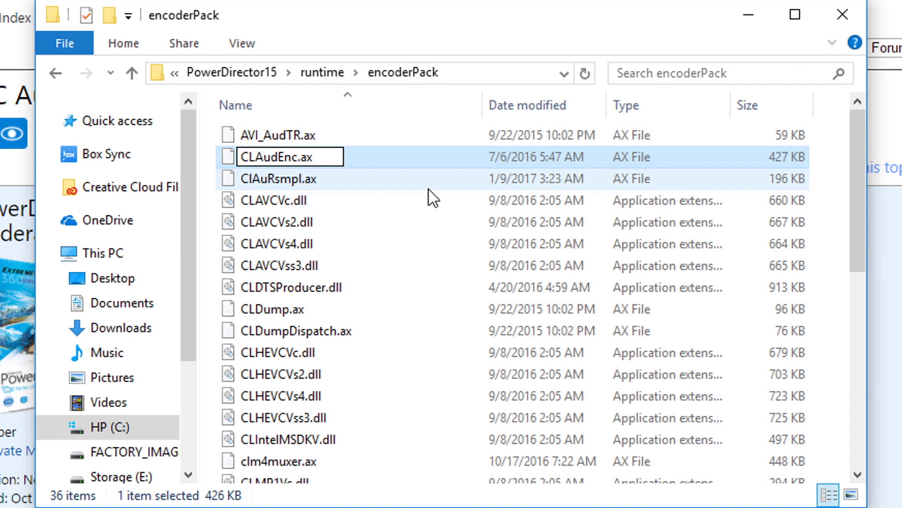
{"action": "type", "text": "Bac"}
{"action": "type", "text": "kup"}
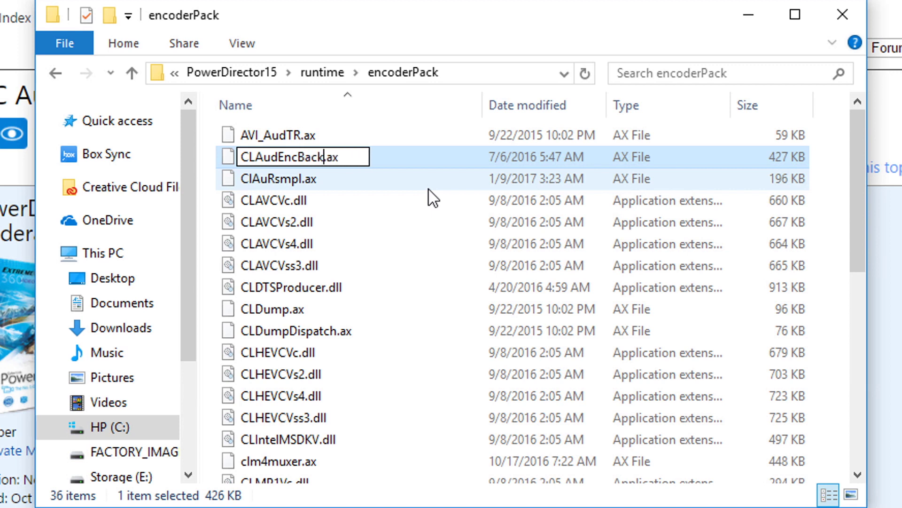
{"action": "key", "text": "Left"}
{"action": "key", "text": "Left"}
{"action": "key", "text": "Left"}
{"action": "key", "text": "Left"}
{"action": "key", "text": "Left"}
{"action": "key", "text": "Left"}
{"action": "key", "text": "Left"}
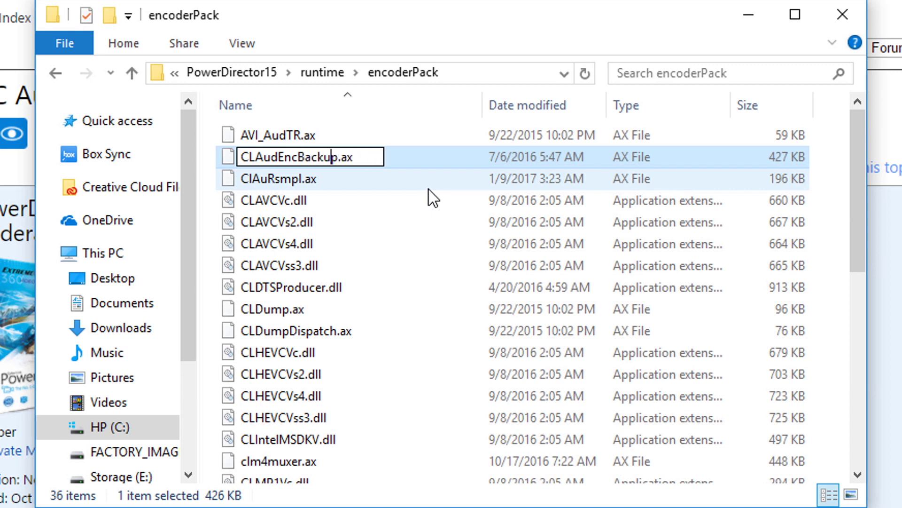
{"action": "key", "text": "Right"}
{"action": "key", "text": "Right"}
{"action": "key", "text": "Right"}
{"action": "key", "text": "Right"}
{"action": "key", "text": "Right"}
{"action": "key", "text": "Right"}
{"action": "key", "text": "Right"}
{"action": "key", "text": "Right"}
{"action": "key", "text": "Right"}
{"action": "key", "text": "Right"}
{"action": "key", "text": "Return"}
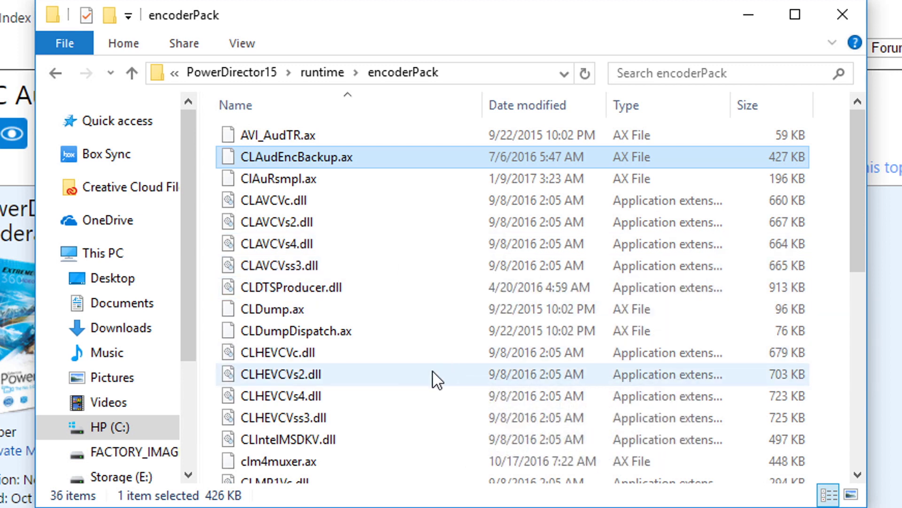
Paste the hotfix CLAudEnc.ax into encoderPack, granting administrator permission with Continue
{"action": "right_click", "coordinate": [433, 308]}
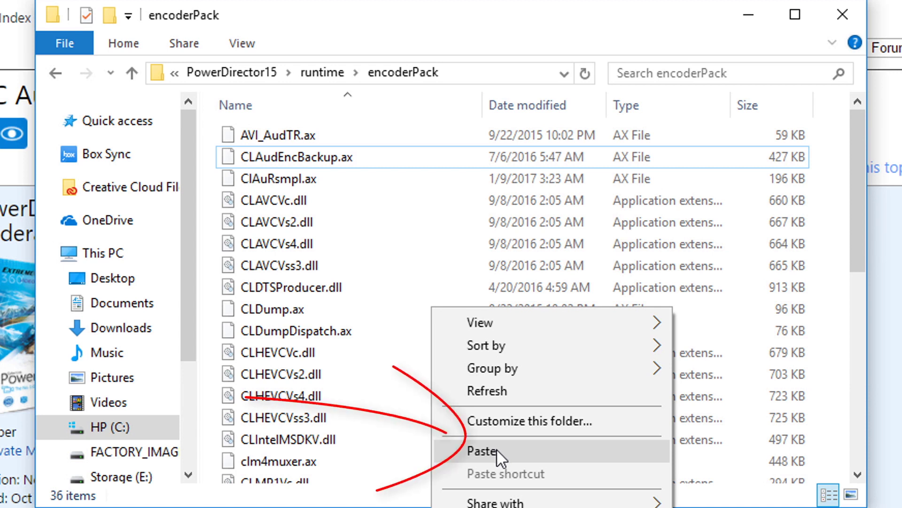
{"action": "left_click", "coordinate": [496, 448]}
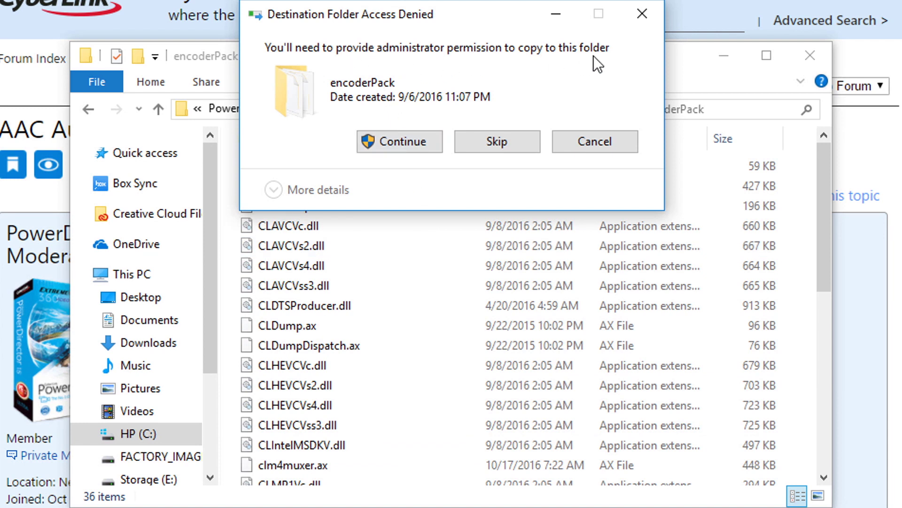
{"action": "left_click", "coordinate": [407, 140]}
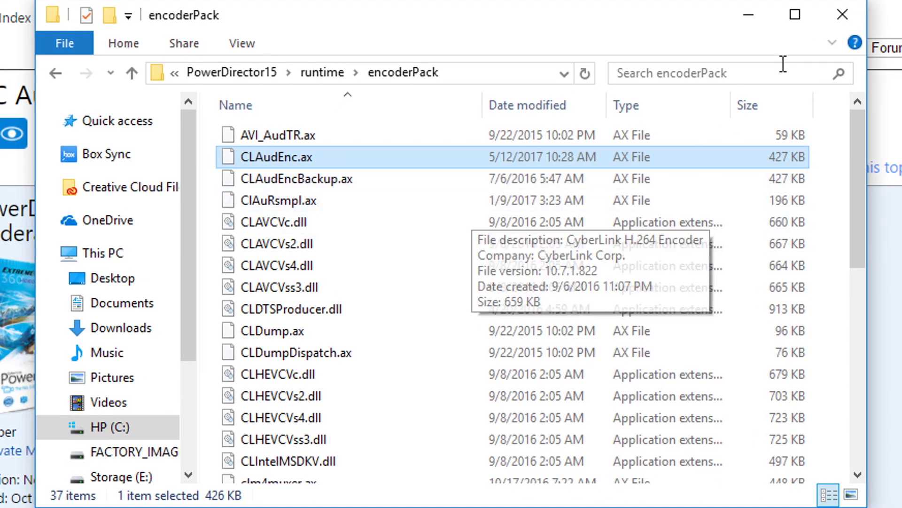
Close the encoderPack File Explorer window
{"action": "left_click", "coordinate": [842, 11]}
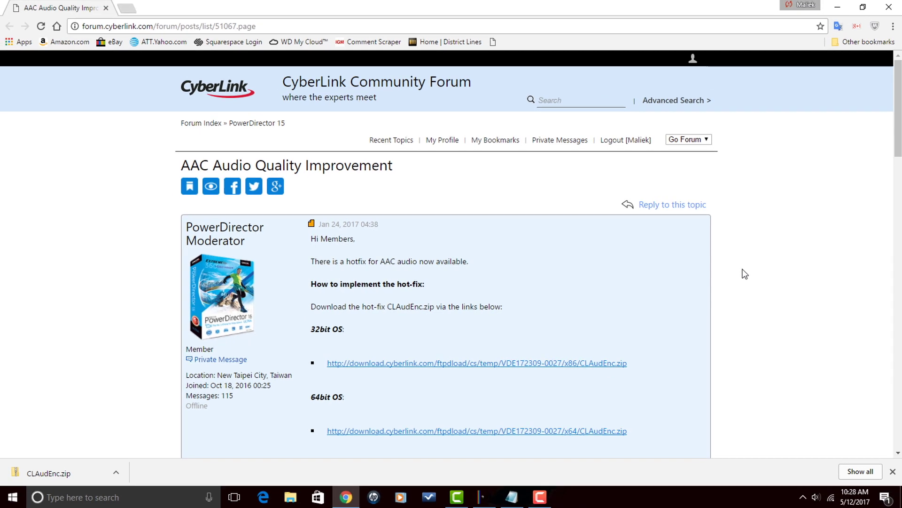